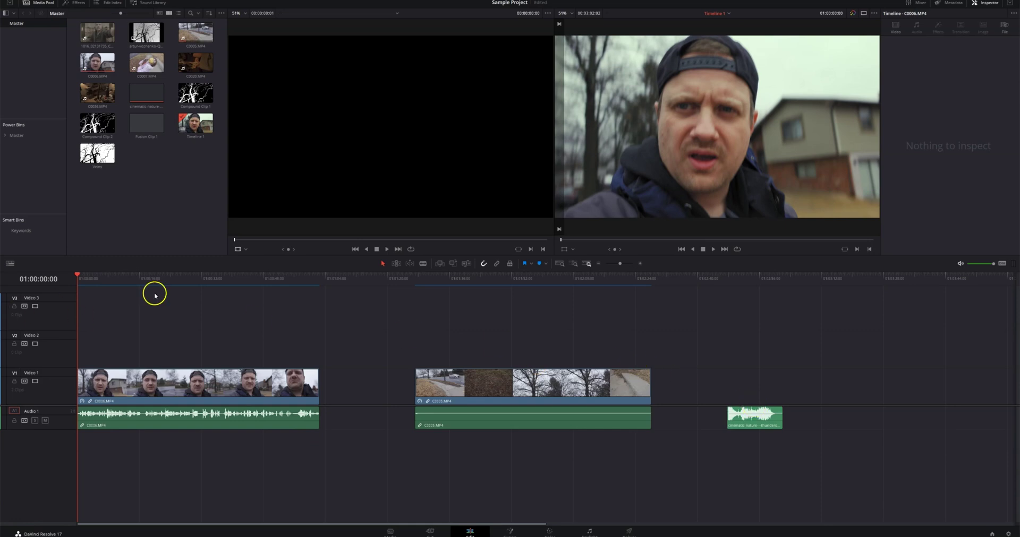
Scrub through the vlog, sidewalk and sound effect clips to preview them
{"action": "left_click", "coordinate": [186, 280]}
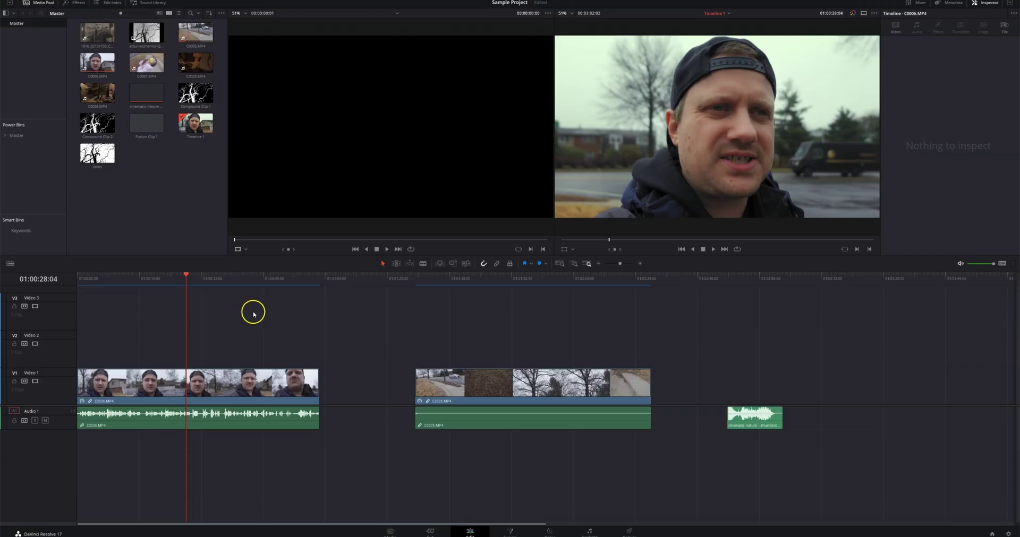
{"action": "left_click", "coordinate": [460, 277]}
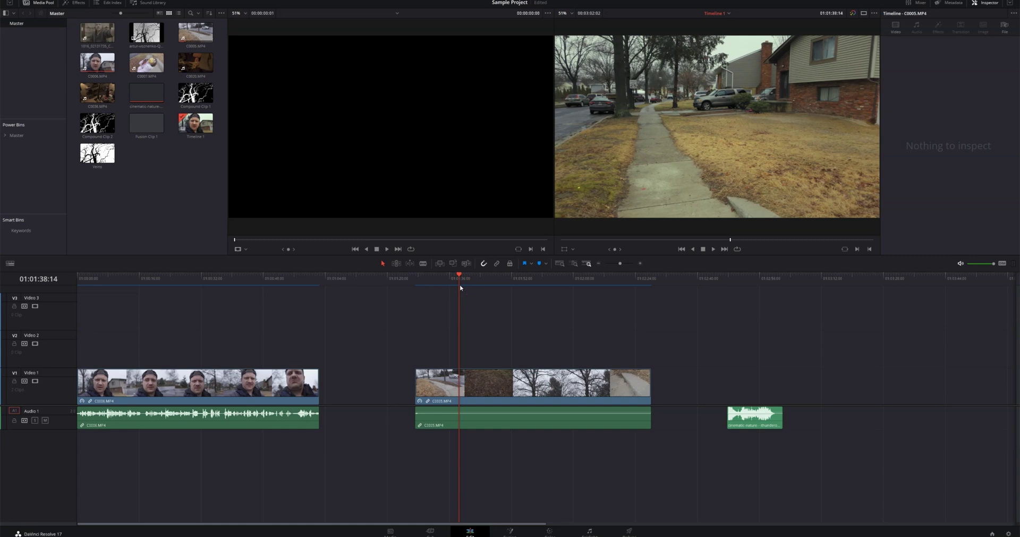
{"action": "left_click", "coordinate": [734, 278]}
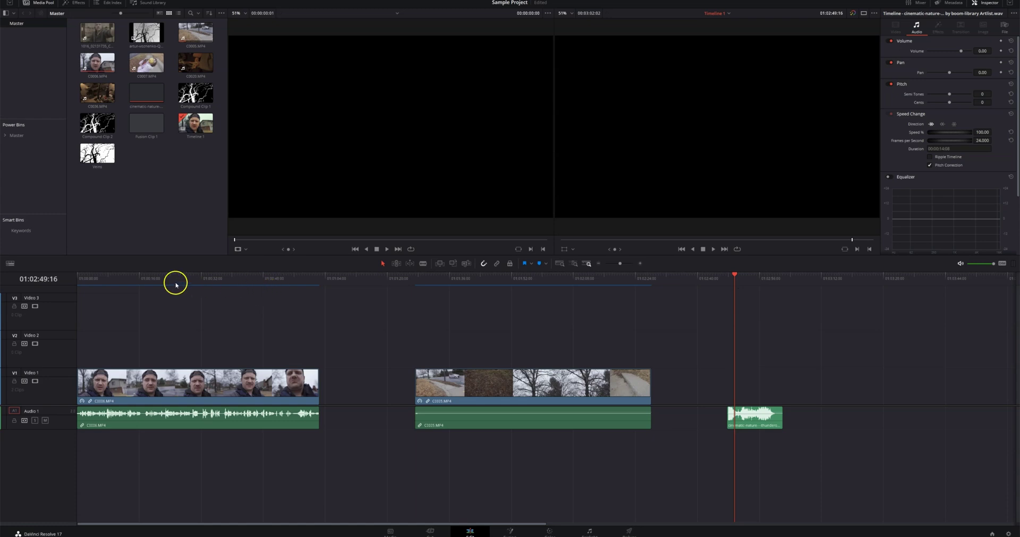
{"action": "left_click", "coordinate": [129, 280]}
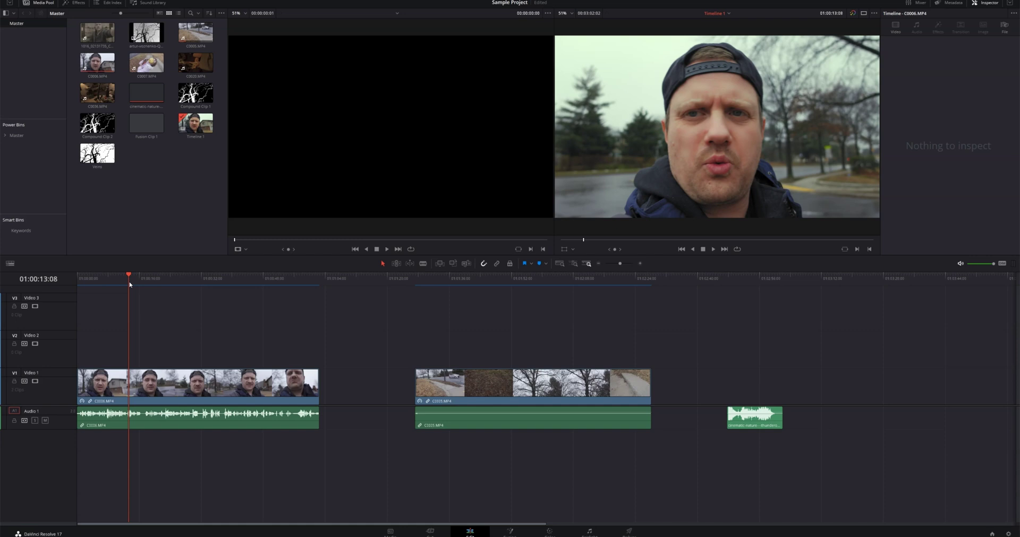
Select vlog clip C0006, view its Retime options, and play it from the start
{"action": "left_click", "coordinate": [194, 392]}
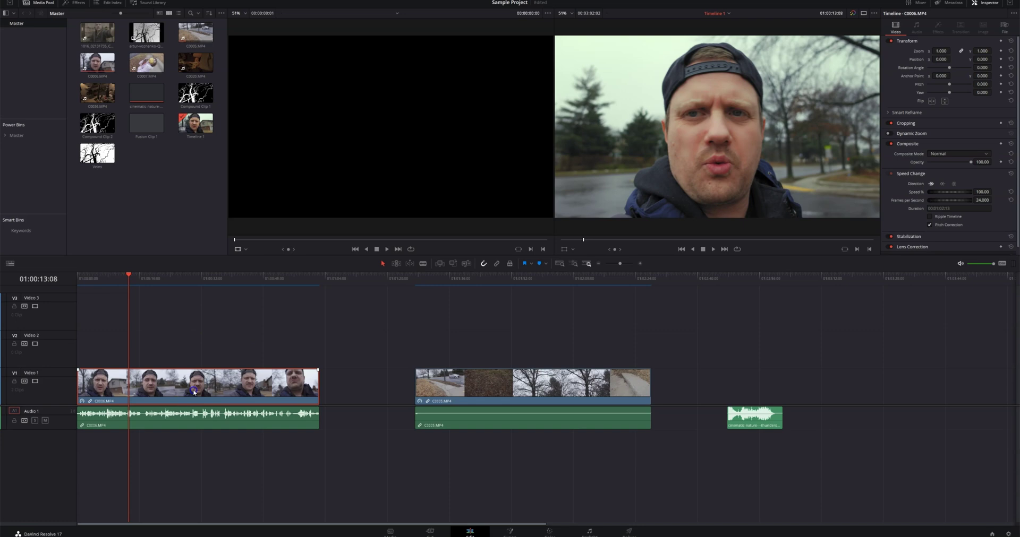
{"action": "right_click", "coordinate": [194, 392]}
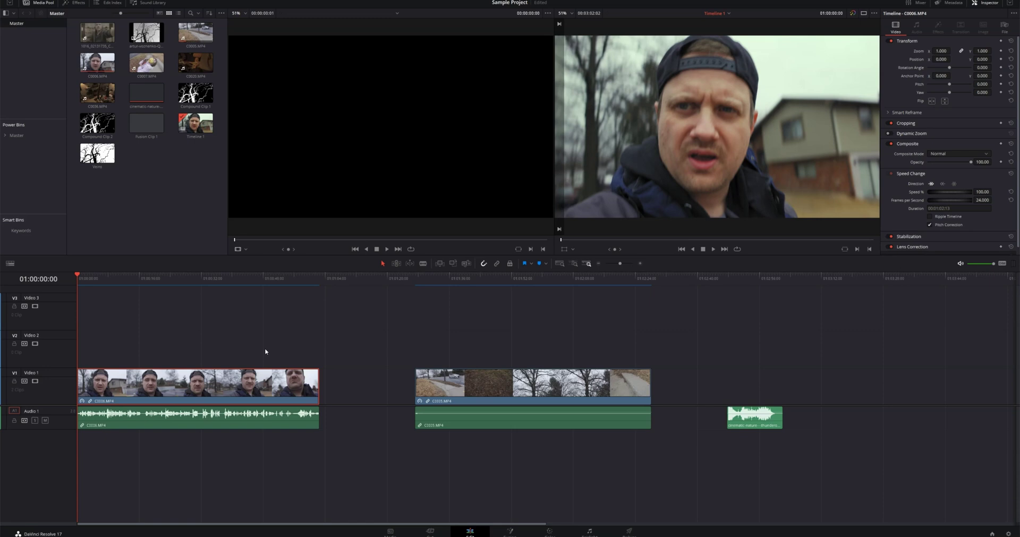
{"action": "key", "text": "space"}
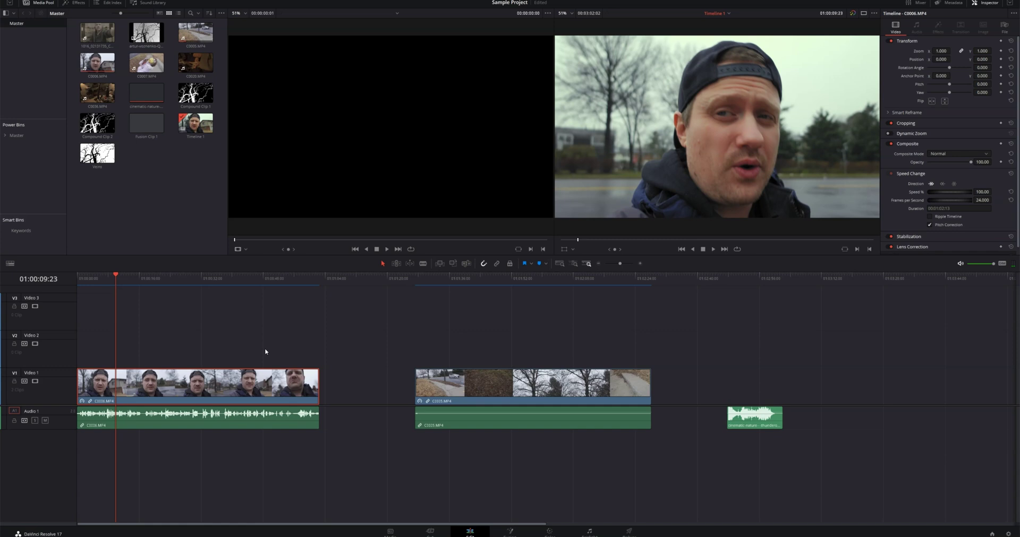
Set vlog clip C0006 to Reverse (-100%) in Inspector Speed Change and preview it
{"action": "left_click", "coordinate": [179, 395]}
{"action": "key", "text": "Home"}
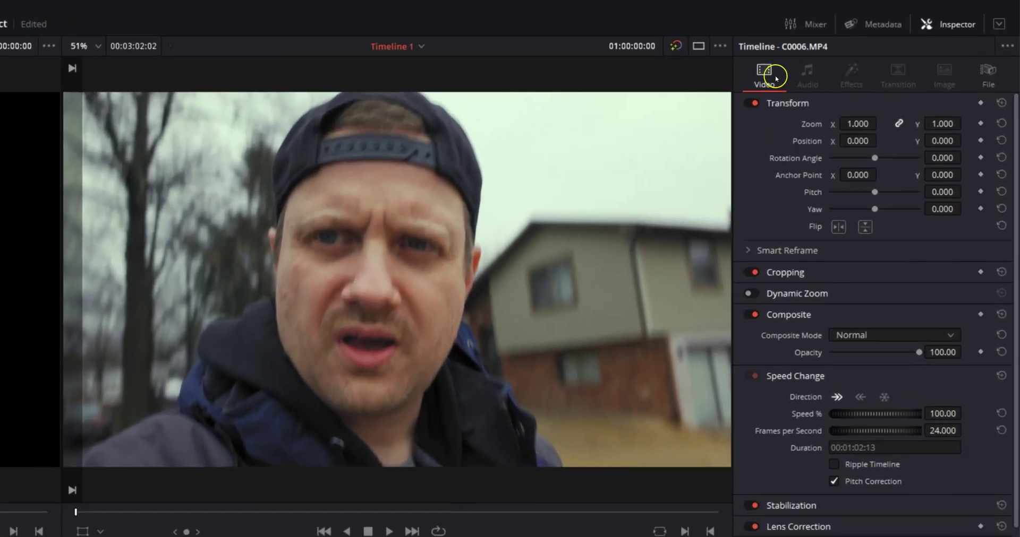
{"action": "left_click", "coordinate": [787, 375]}
{"action": "left_click", "coordinate": [859, 397]}
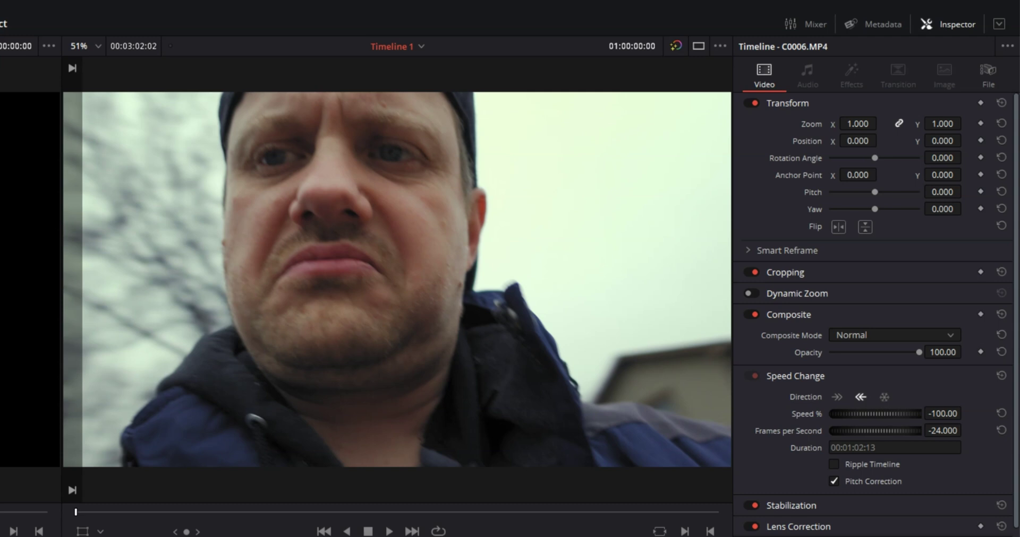
{"action": "key", "text": "space"}
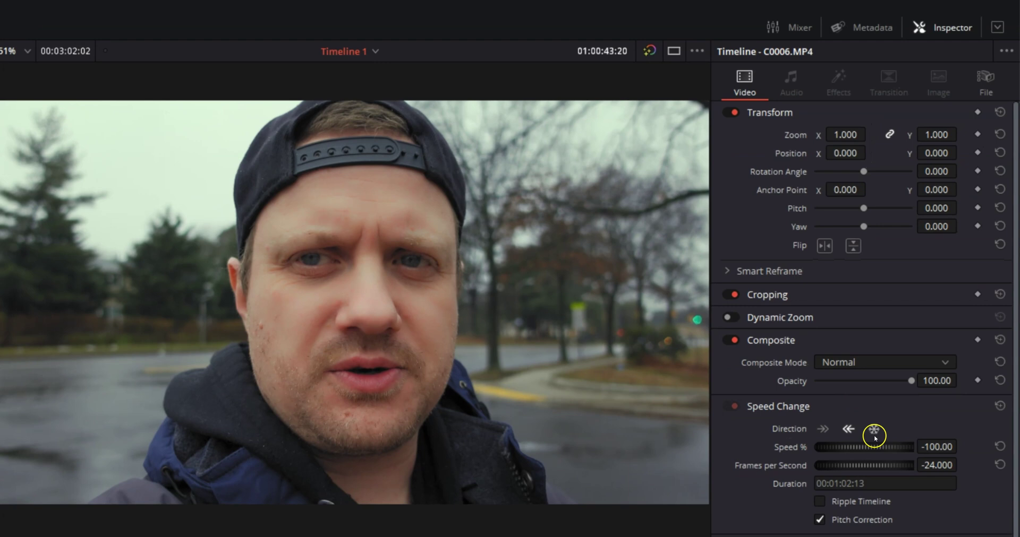
Switch the C0006 piece's Speed Change direction to Freeze Frame and preview the held image
{"action": "left_click", "coordinate": [875, 430]}
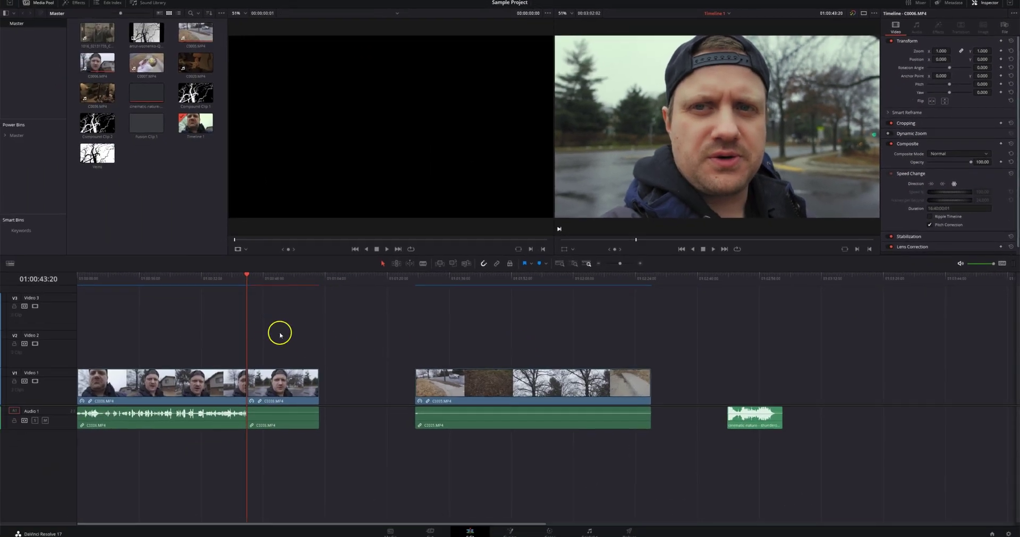
{"action": "key", "text": "space"}
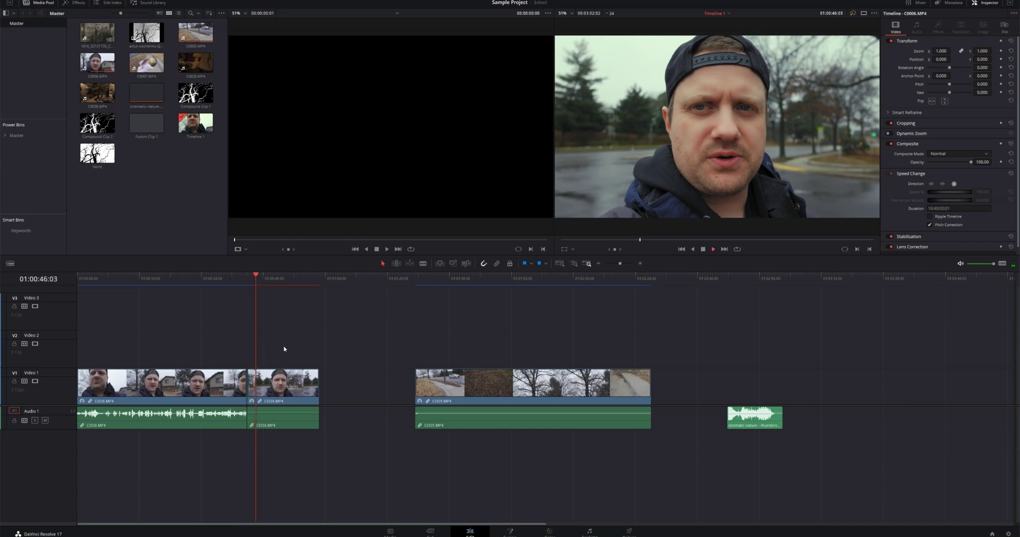
Select sidewalk clip C0005, set its speed to 20%, and play back the slowed clip
{"action": "left_click", "coordinate": [421, 279]}
{"action": "left_click", "coordinate": [472, 370]}
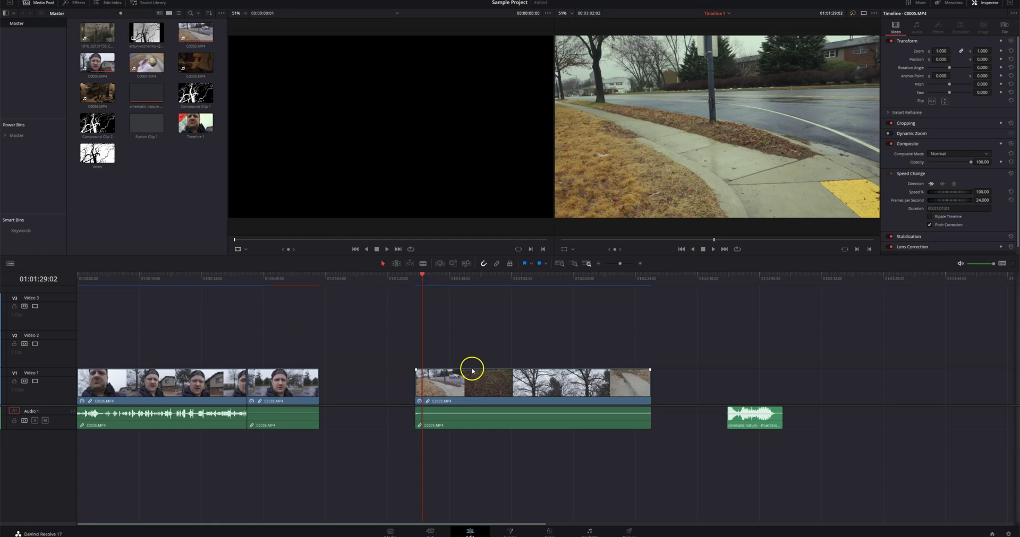
{"action": "left_click_drag", "start_coordinate": [422, 281], "coordinate": [414, 283]}
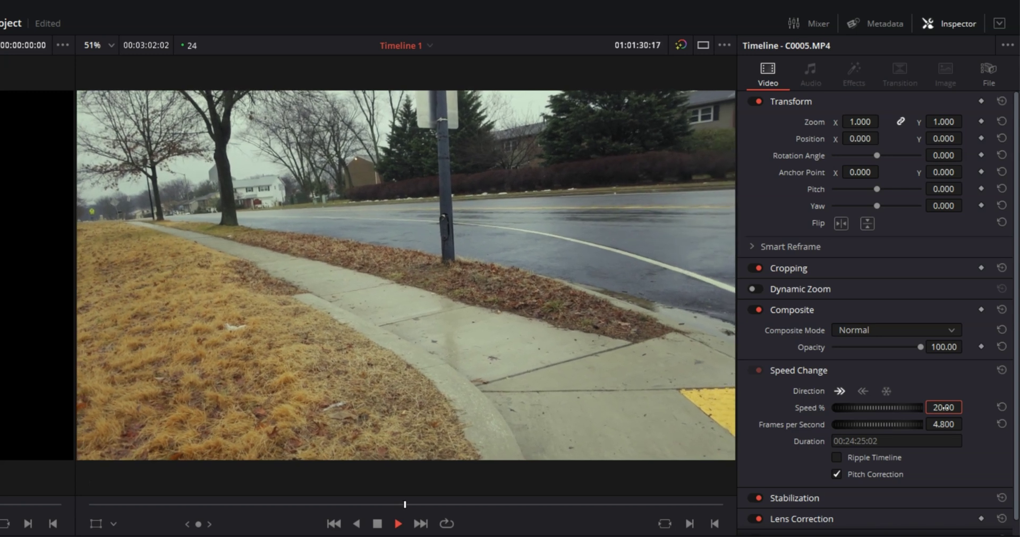
{"action": "key", "text": "space"}
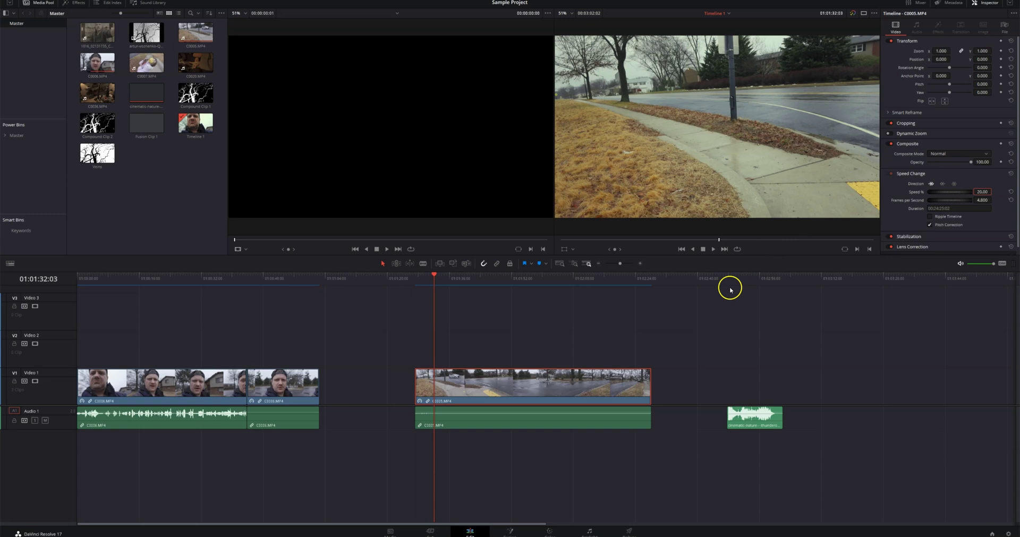
Set the cinematic nature sound effect to Reverse (-100%) in Inspector Audio Speed Change
{"action": "left_click", "coordinate": [729, 280]}
{"action": "left_click", "coordinate": [748, 420]}
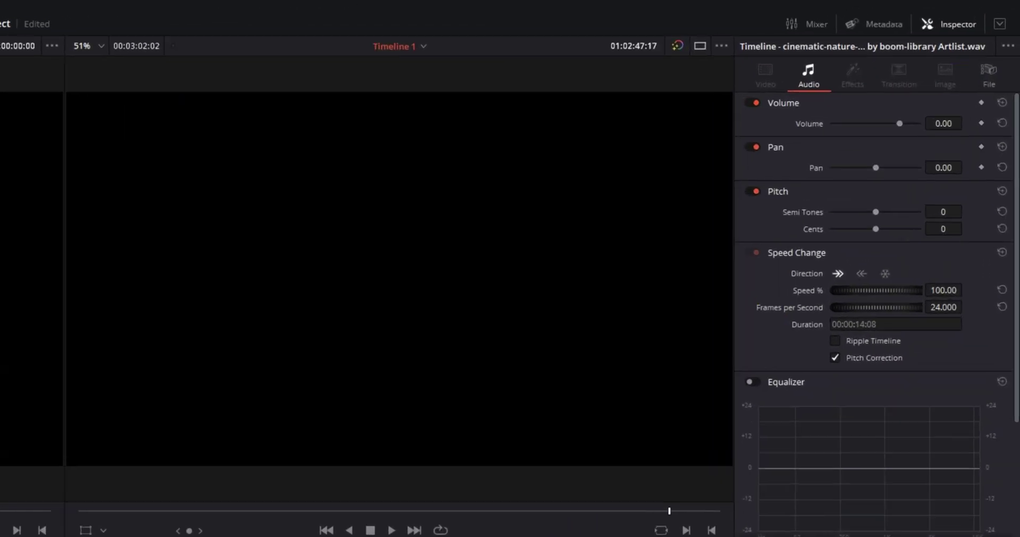
{"action": "left_click", "coordinate": [782, 259]}
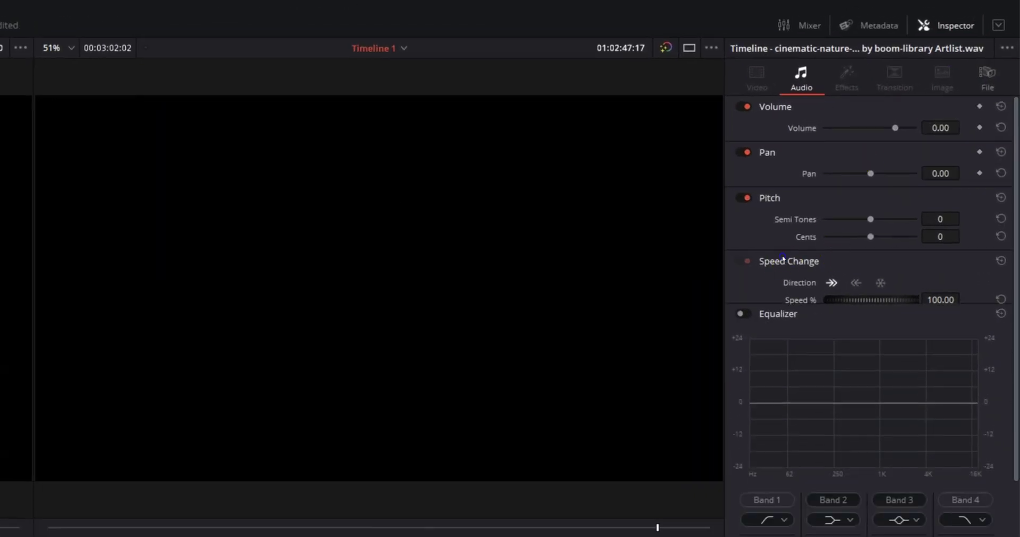
{"action": "left_click", "coordinate": [781, 264]}
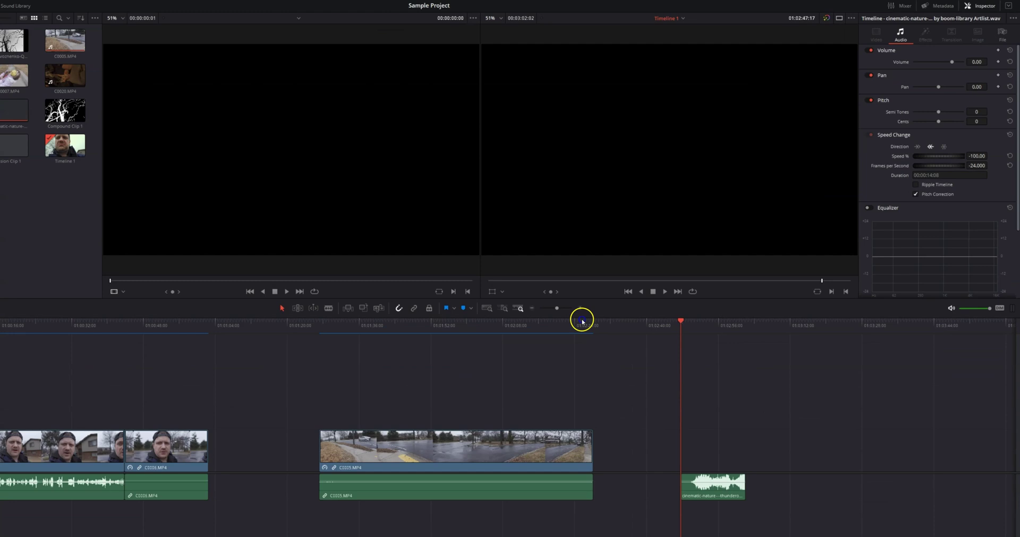
{"action": "left_click", "coordinate": [859, 357]}
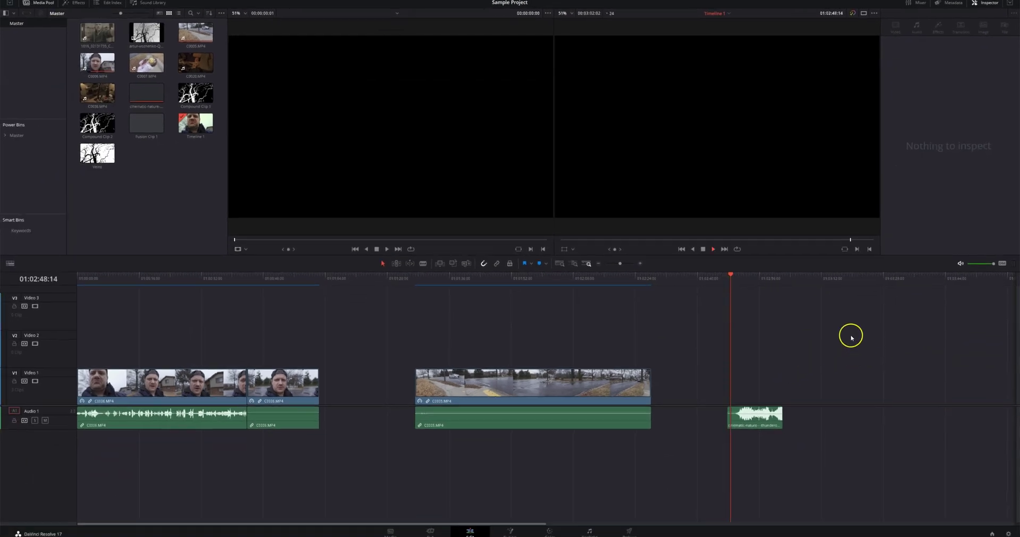